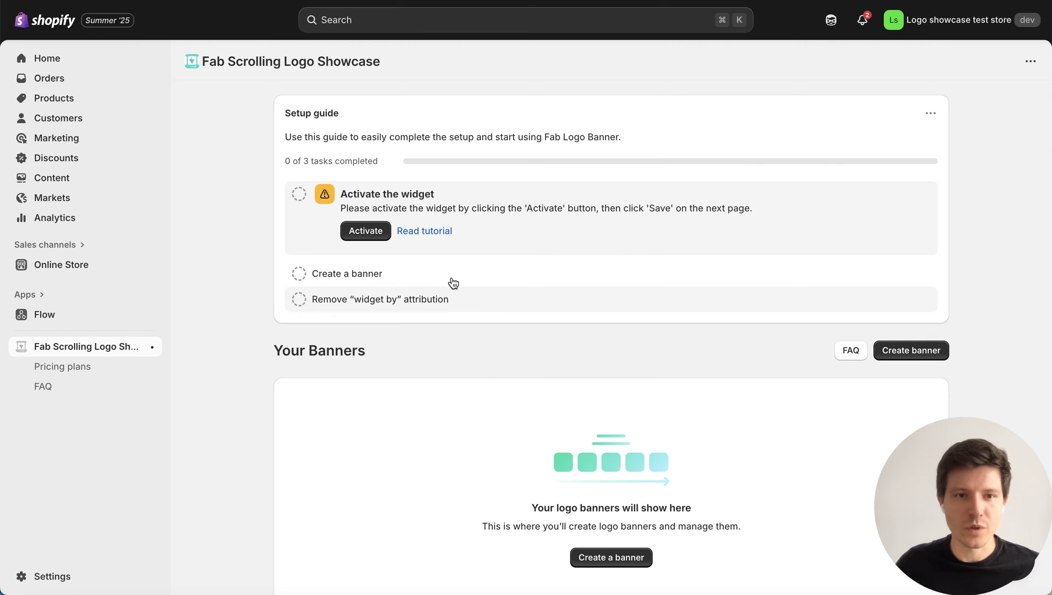
Activate the Fab Logo Banner app embed in the Dawn theme and save the theme.
left_click(373, 236)
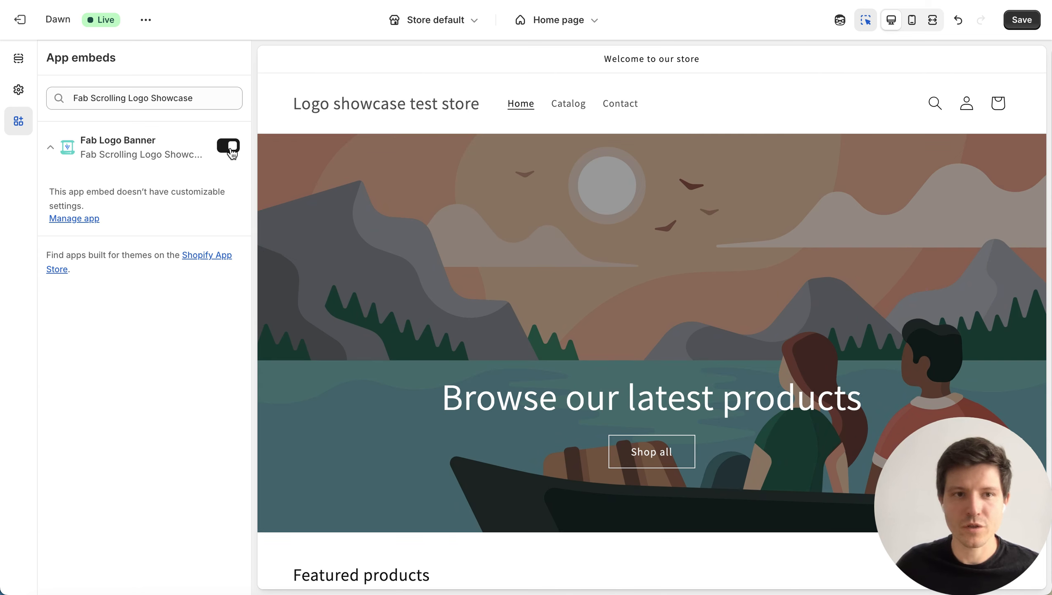
left_click(1016, 22)
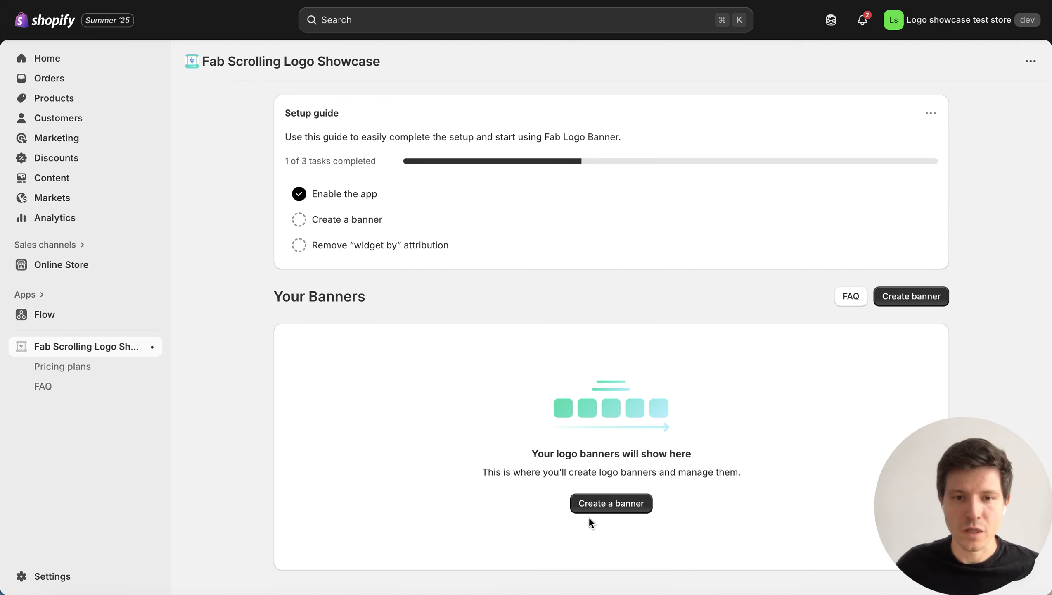
Create a new logo banner and look over its settings and its mobile and desktop previews.
left_click(614, 509)
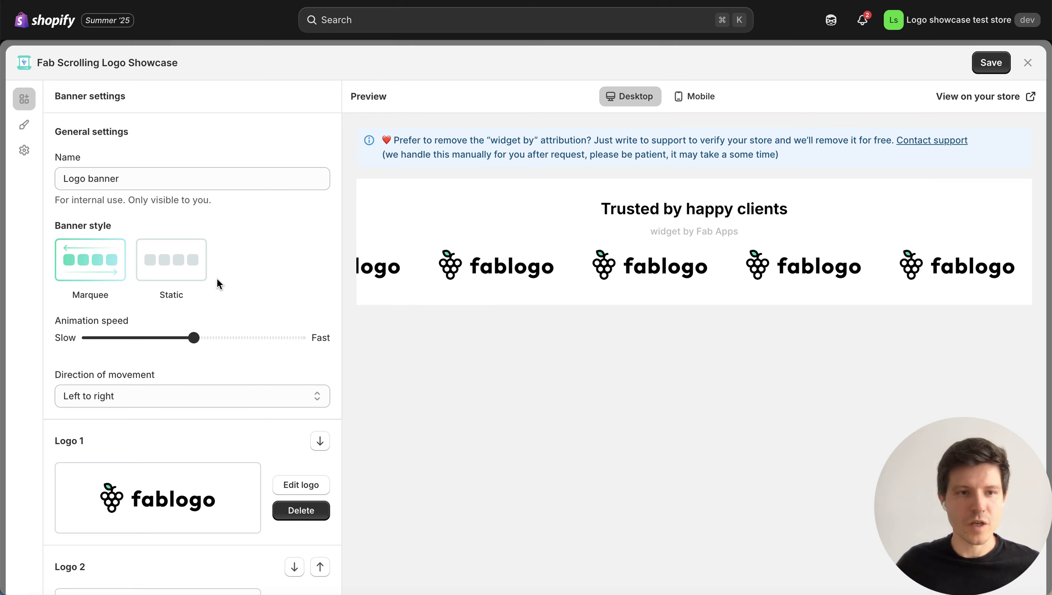
scroll(256, 373, "down", 2)
scroll(254, 364, "down", 7)
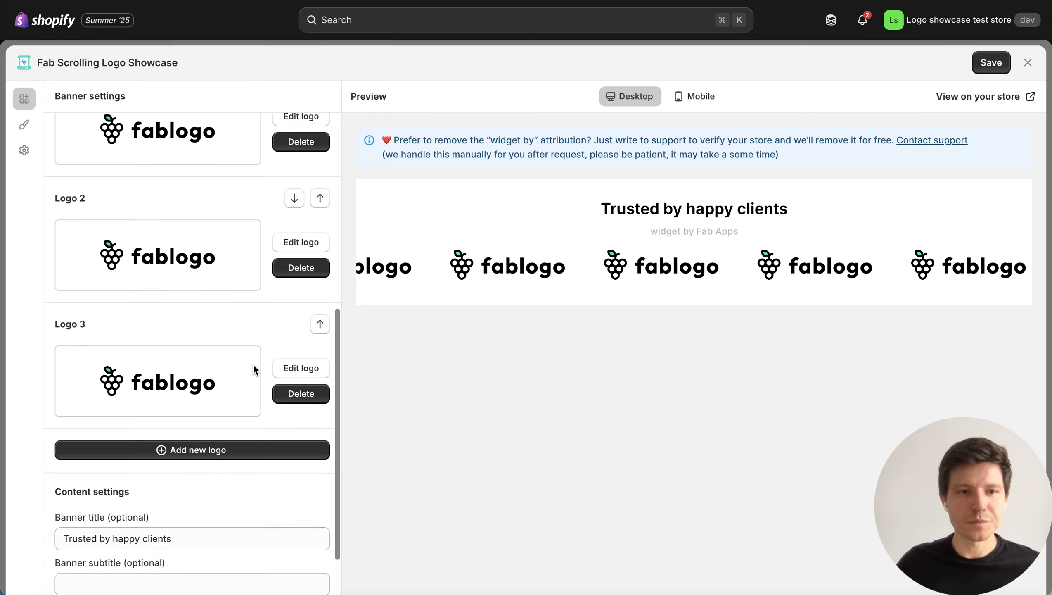
scroll(252, 363, "up", 8)
left_click(20, 126)
left_click(25, 102)
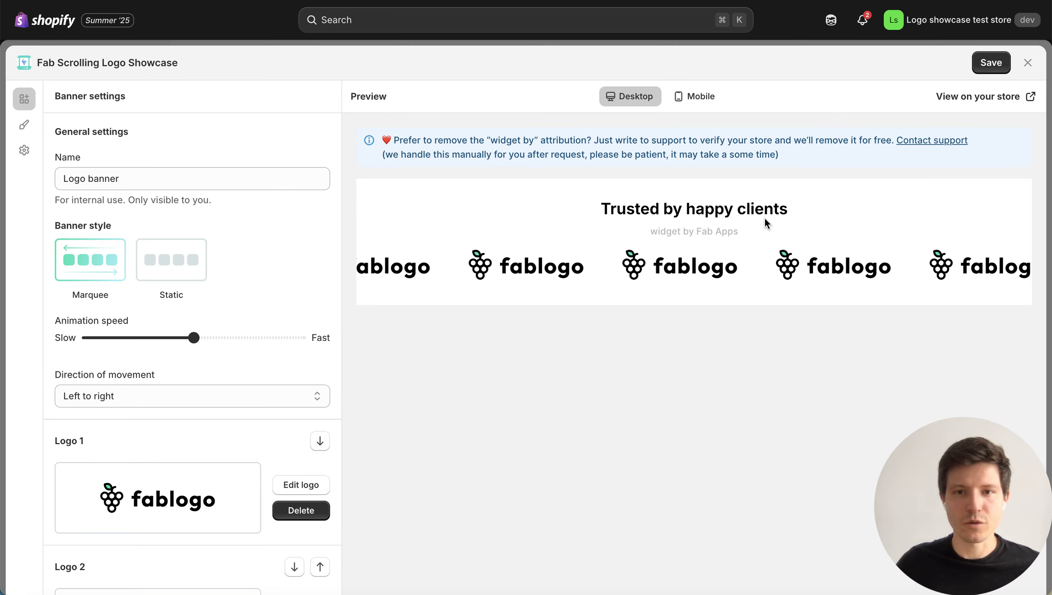
left_click(697, 100)
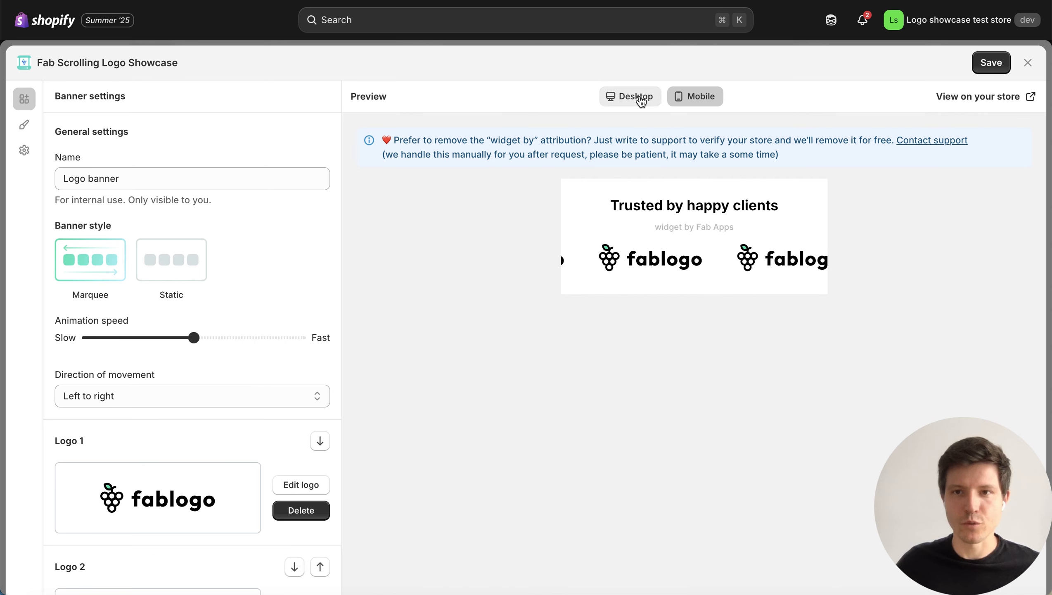
left_click(637, 100)
Try the Static style, return to Marquee with a slower animation, and set the direction of movement to Right to left.
left_click(167, 267)
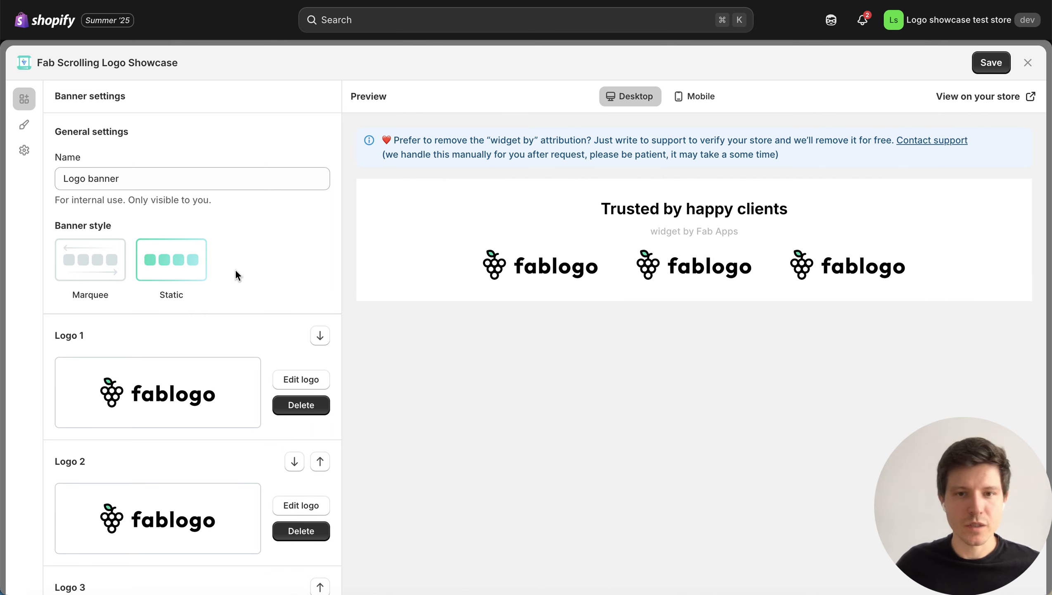
left_click(96, 262)
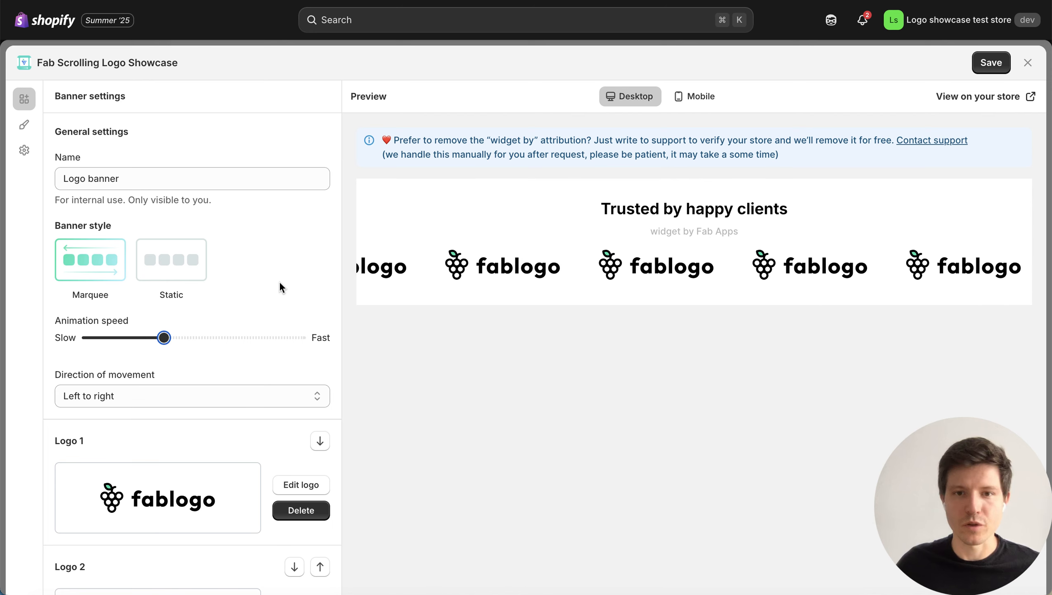
left_click(175, 398)
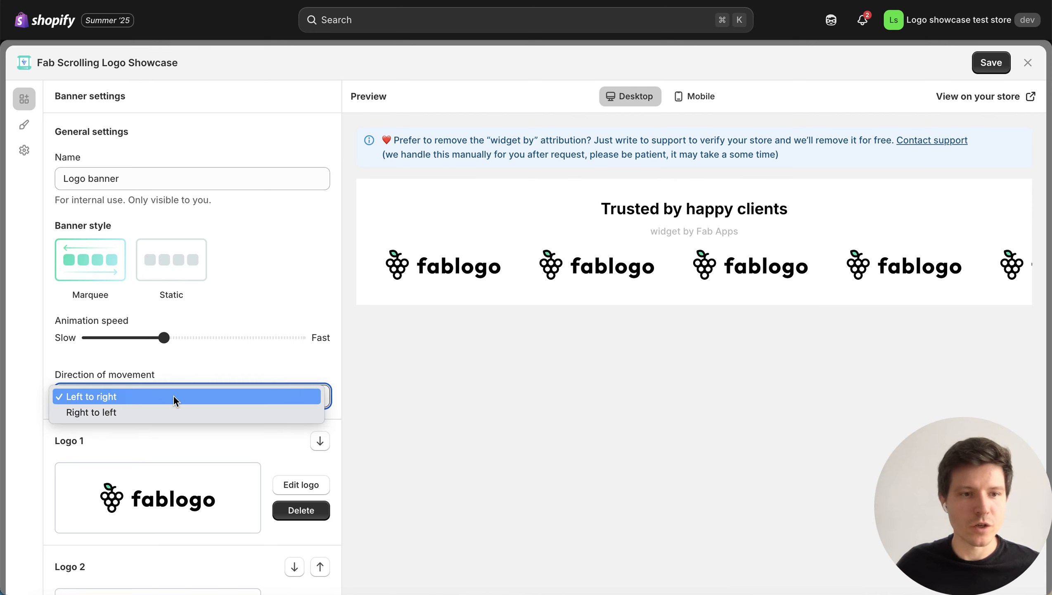
left_click(155, 412)
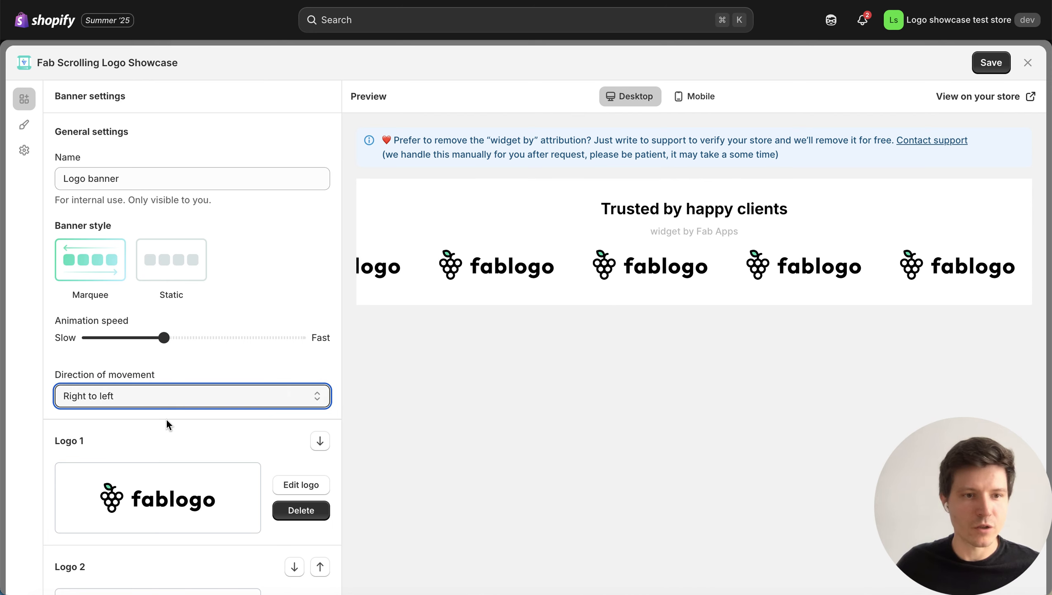
left_click(226, 437)
Replace the image of Logo 1 with gq.svg from the "as seen on" folder and save the logo.
scroll(225, 438, "down", 5)
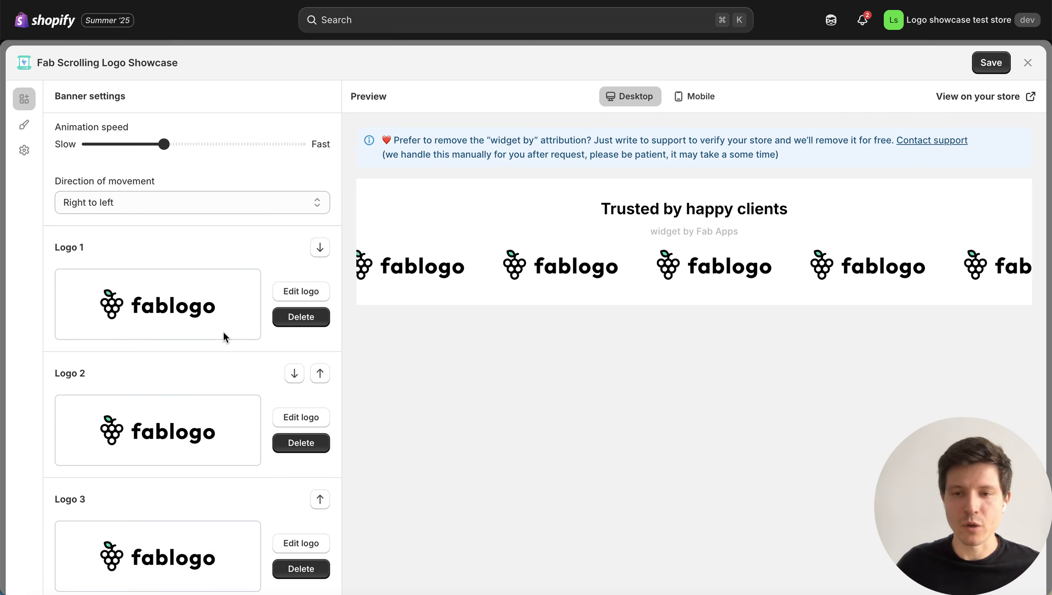
left_click(310, 297)
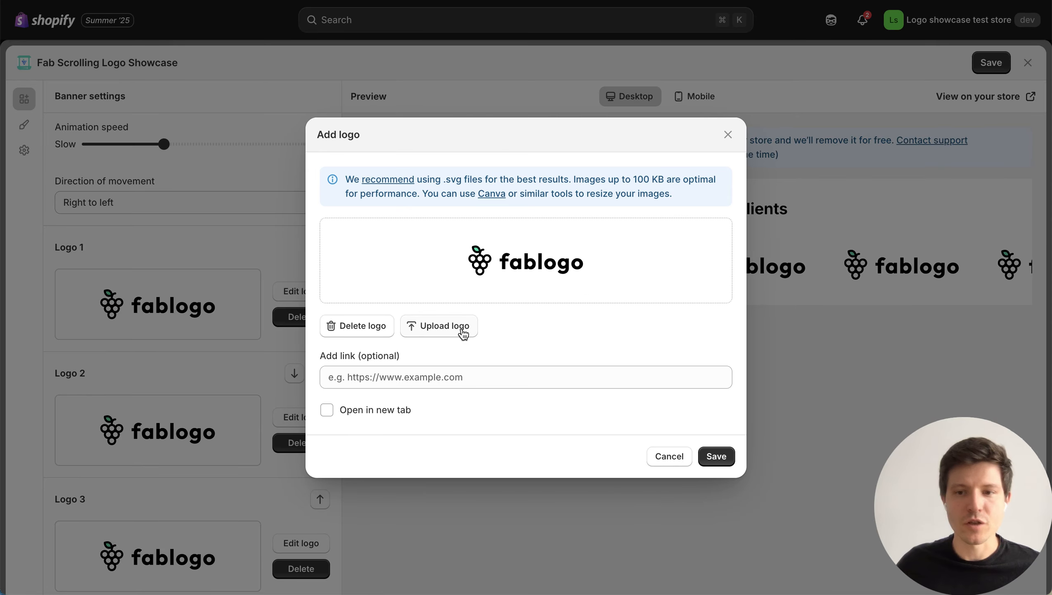
left_click(522, 286)
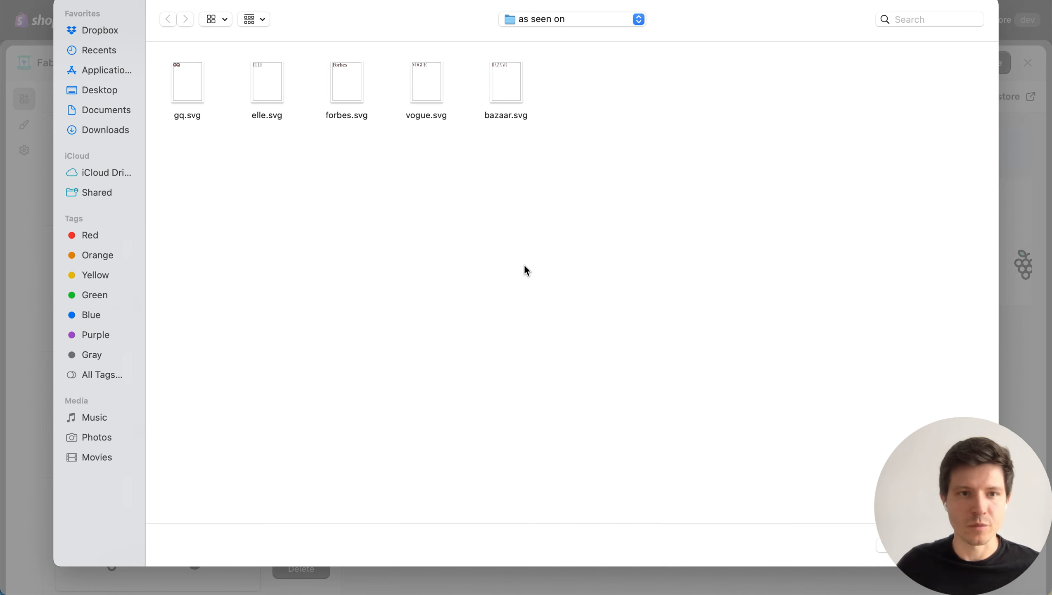
left_click(208, 91)
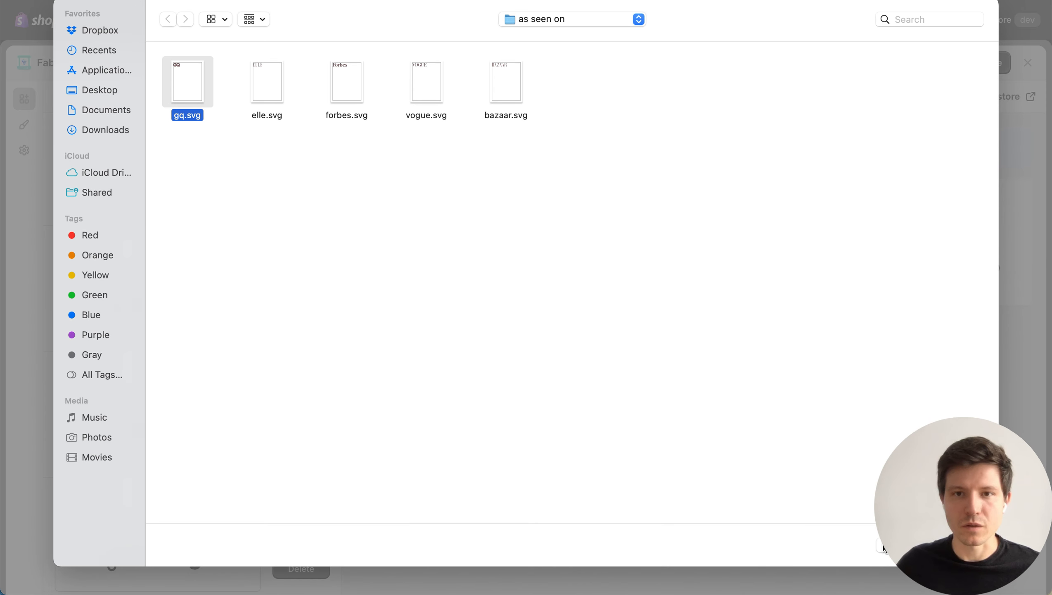
left_click(960, 545)
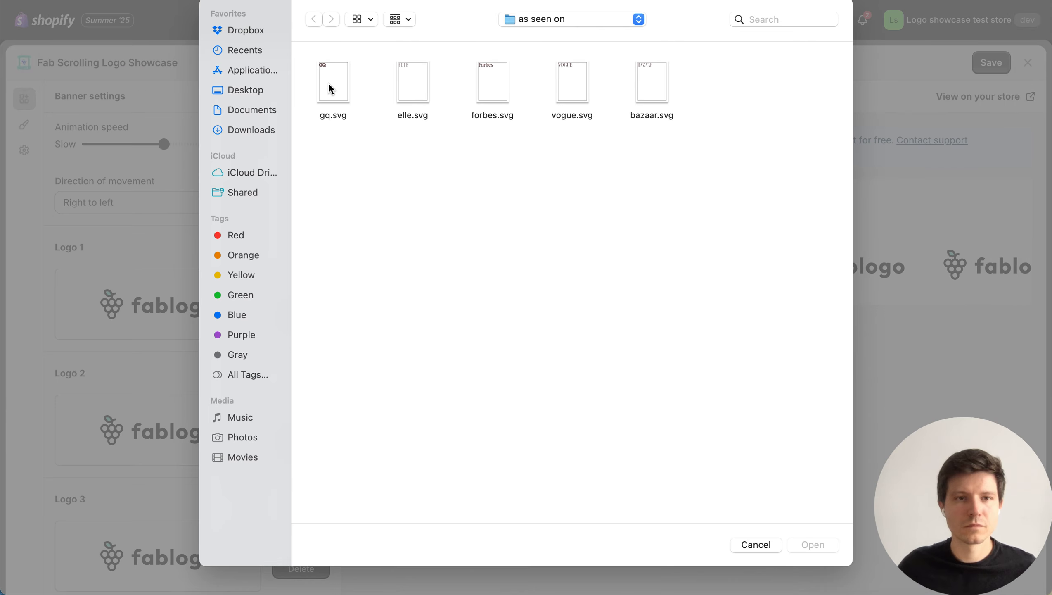
left_click(332, 88)
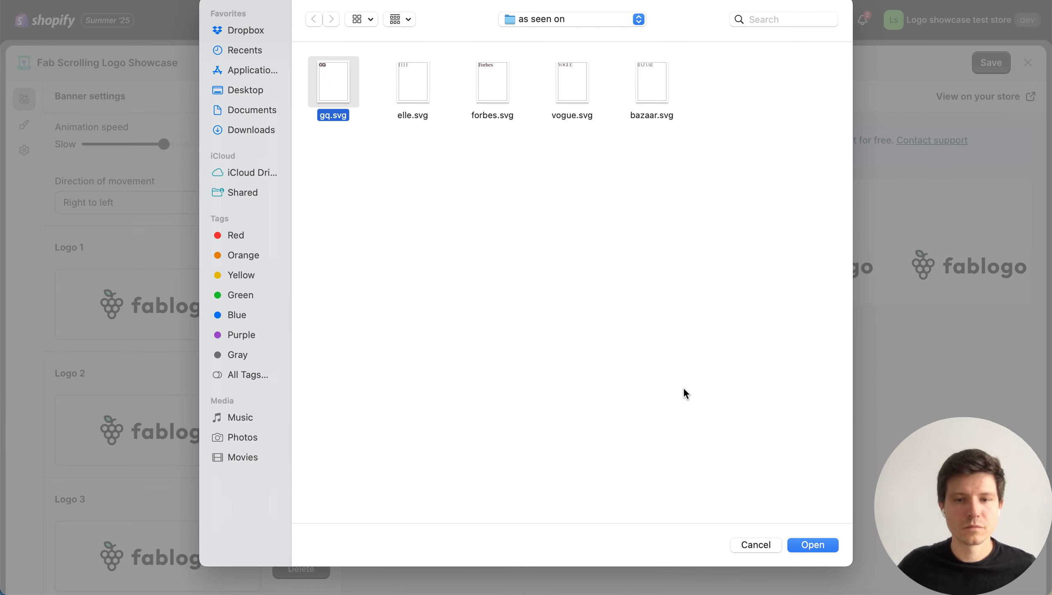
left_click(825, 548)
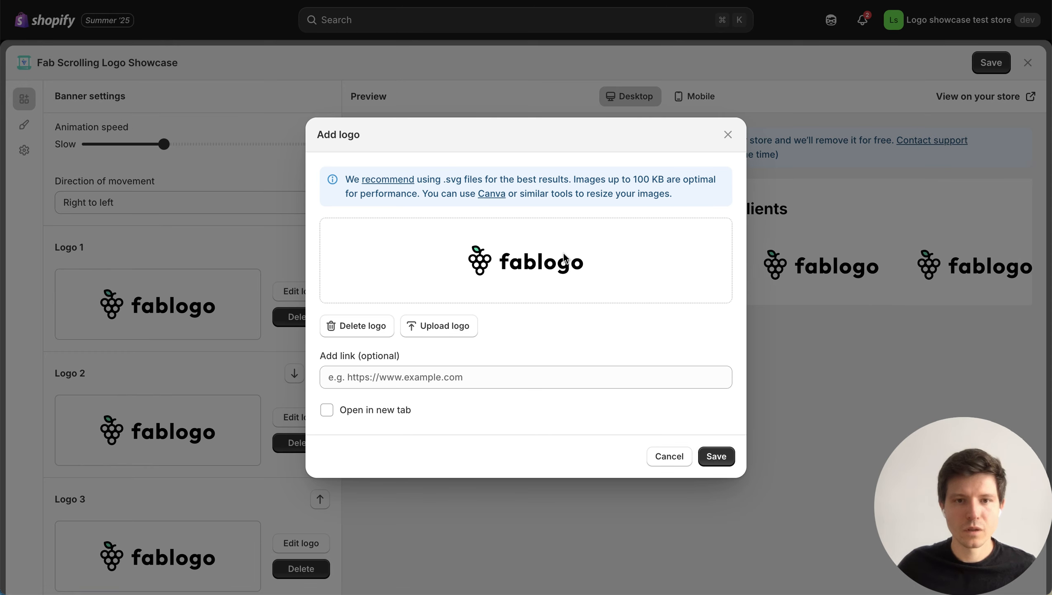
left_click(718, 457)
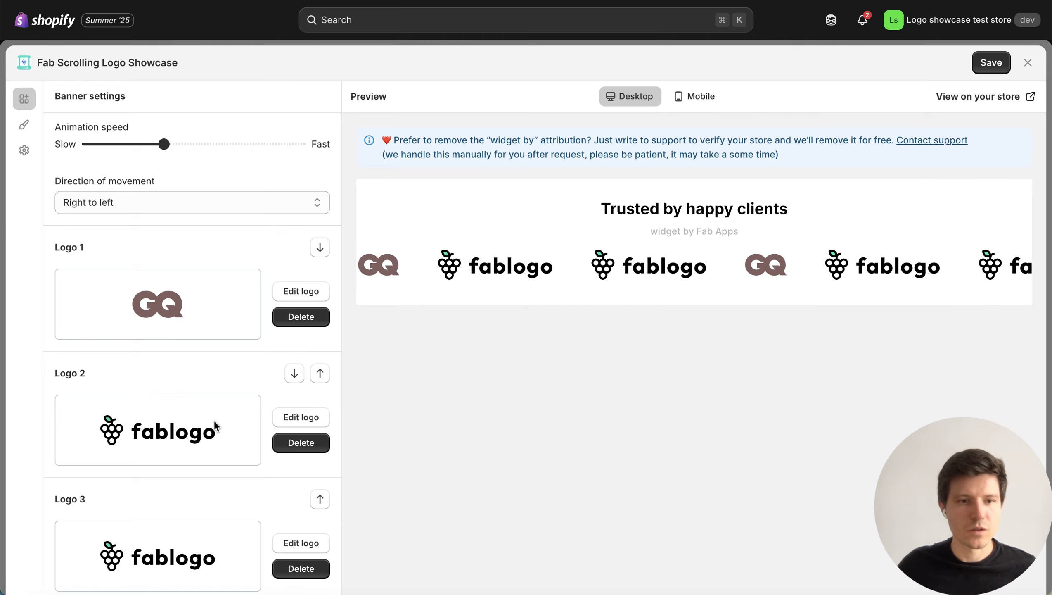
Replace the image of Logo 2 with elle.svg and save the logo.
left_click(311, 417)
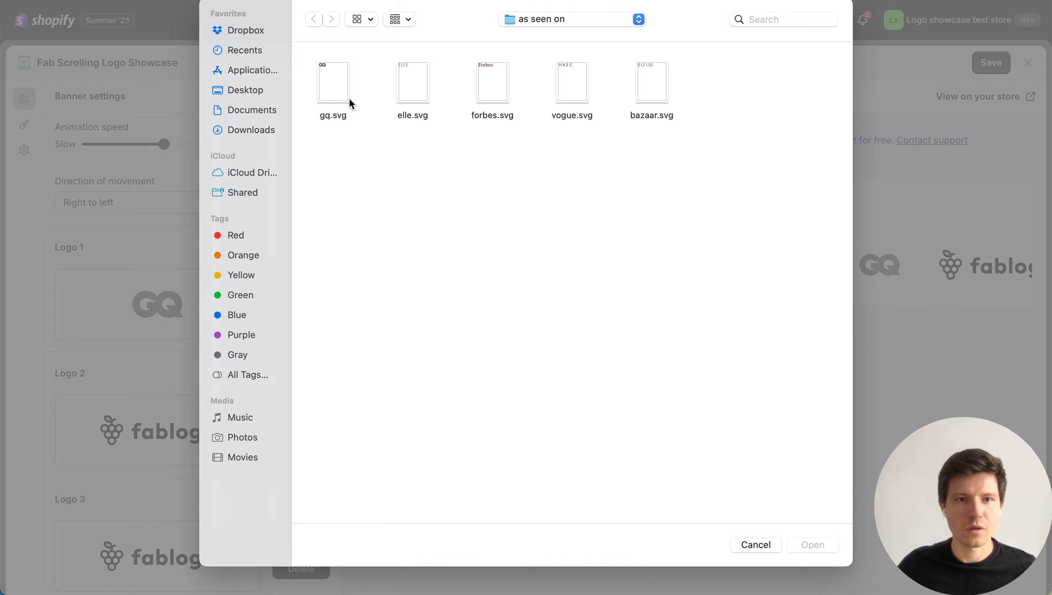
left_click(416, 104)
left_click(816, 546)
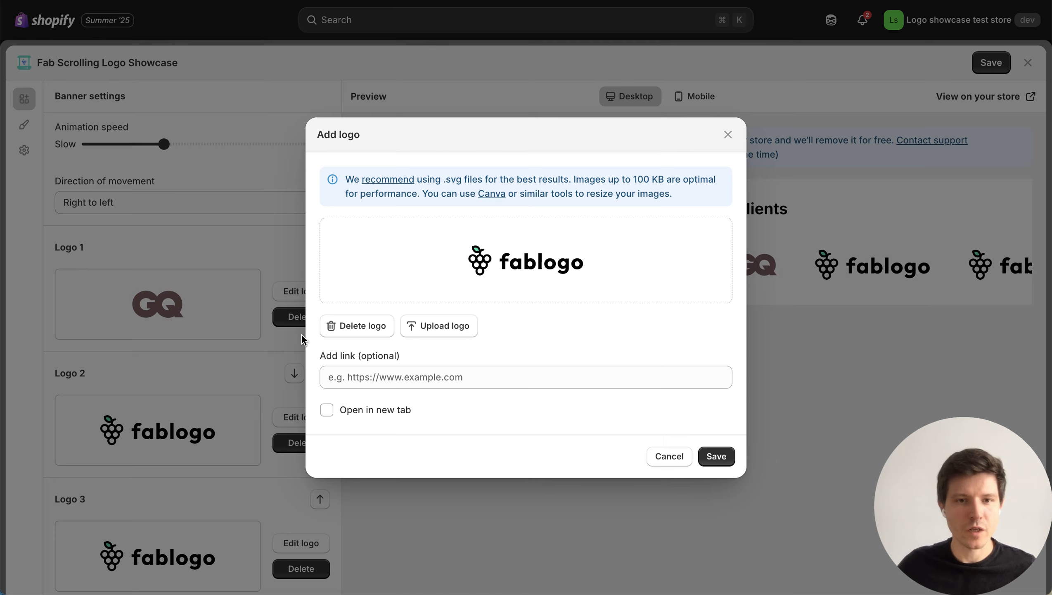
left_click(716, 455)
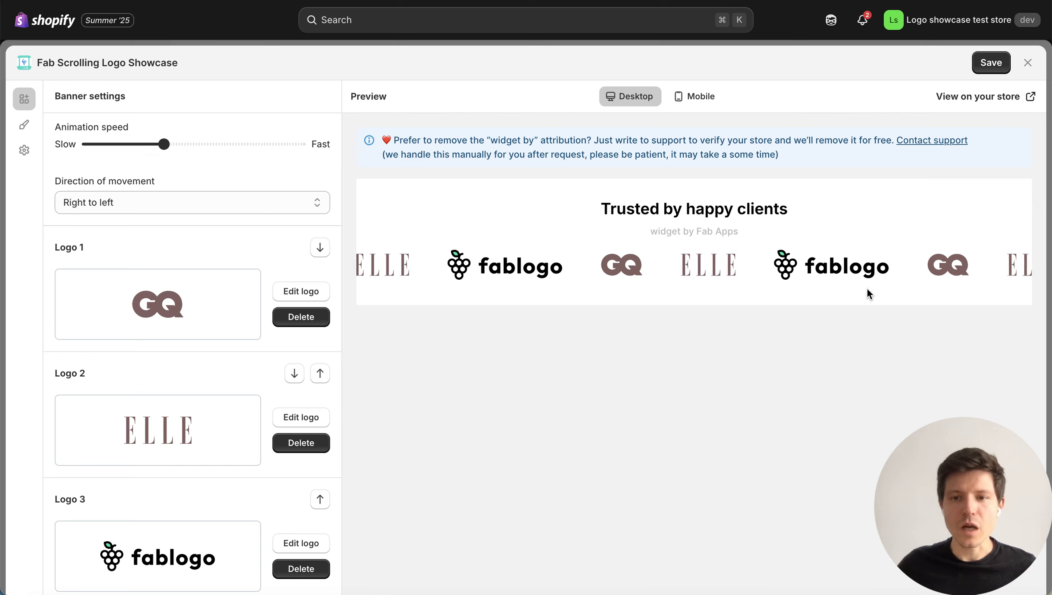
Change the banner title to "Featured in" in the content settings.
scroll(252, 377, "down", 2)
scroll(252, 377, "down", 5)
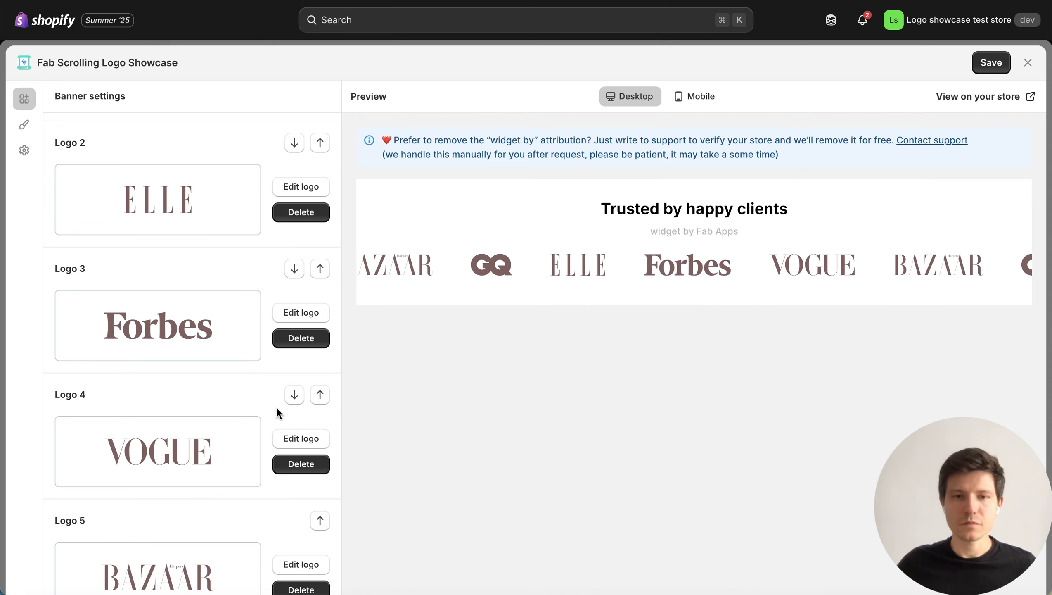
scroll(277, 411, "down", 6)
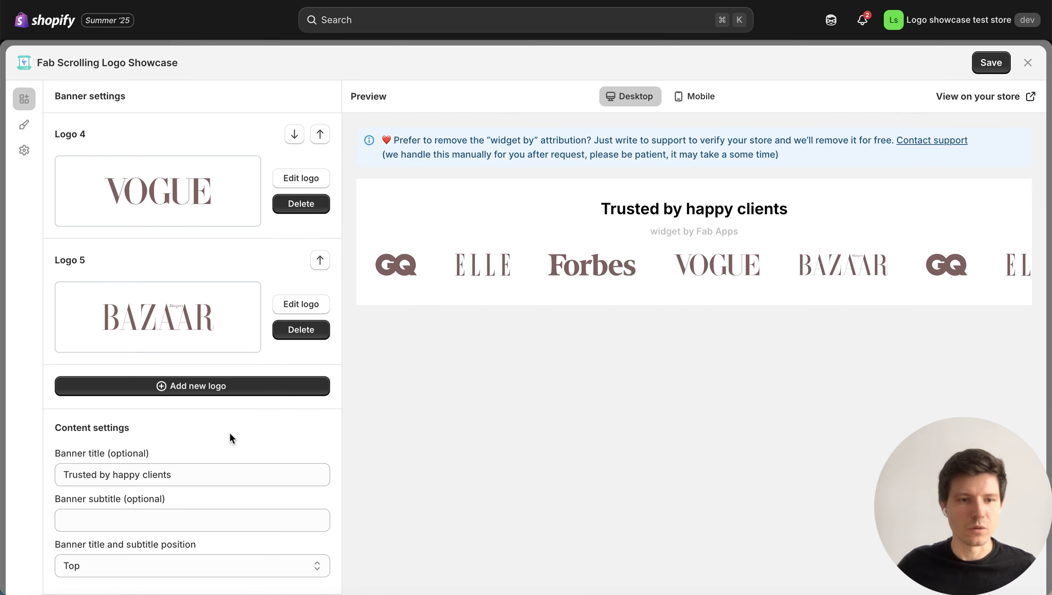
left_click_drag(199, 475, 63, 474)
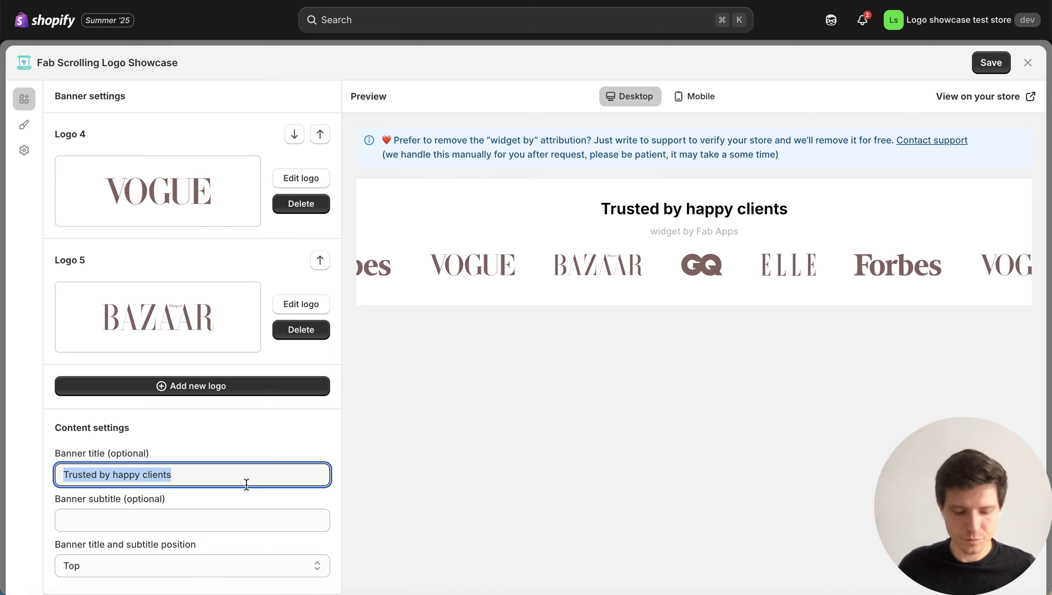
type("Featu")
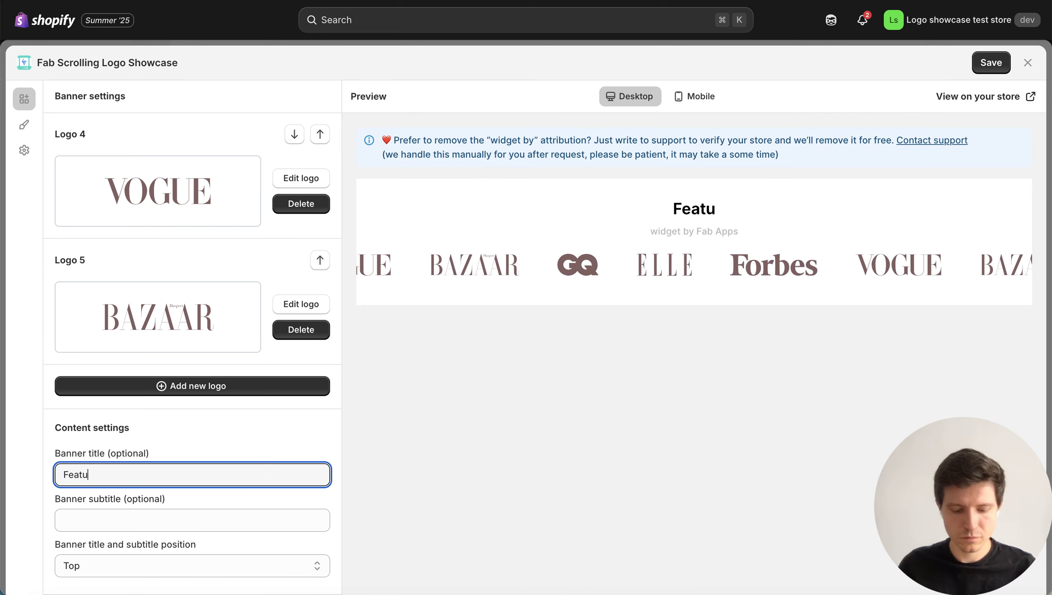
type("red in")
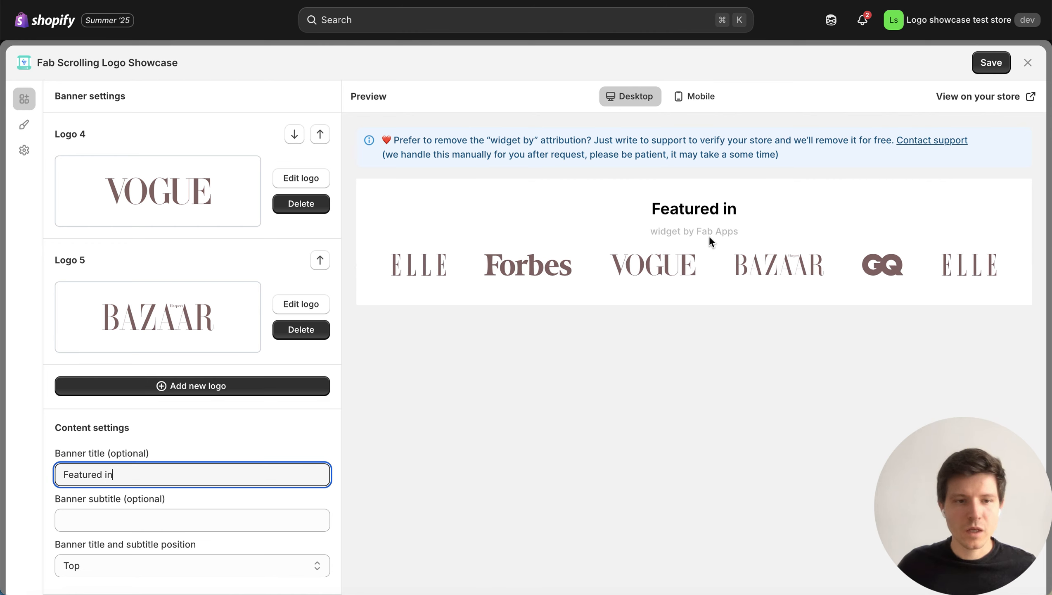
Set the banner title and subtitle position to Left and save the banner.
left_click(173, 575)
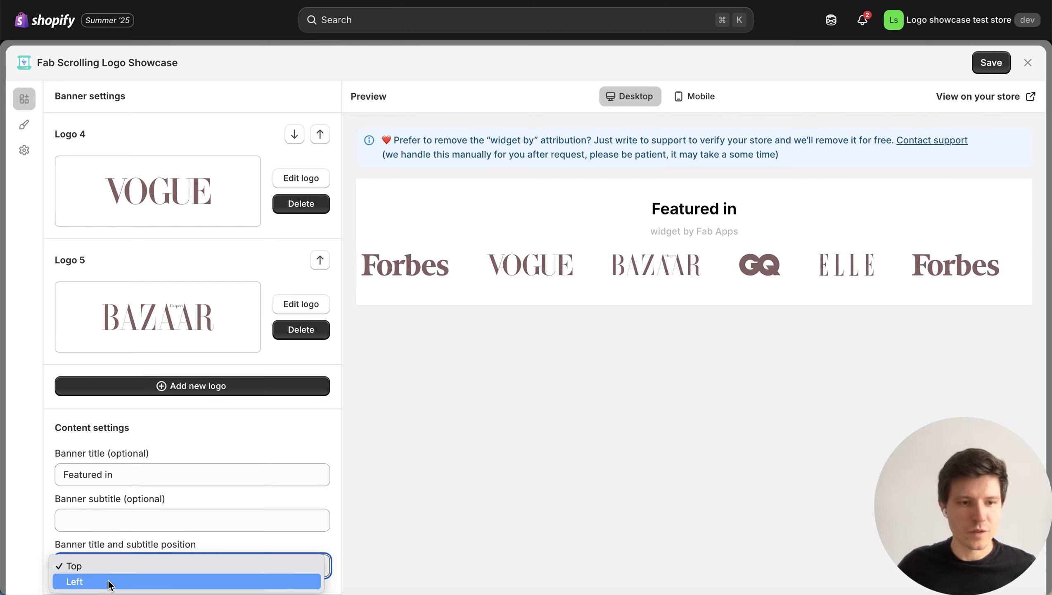
left_click(109, 581)
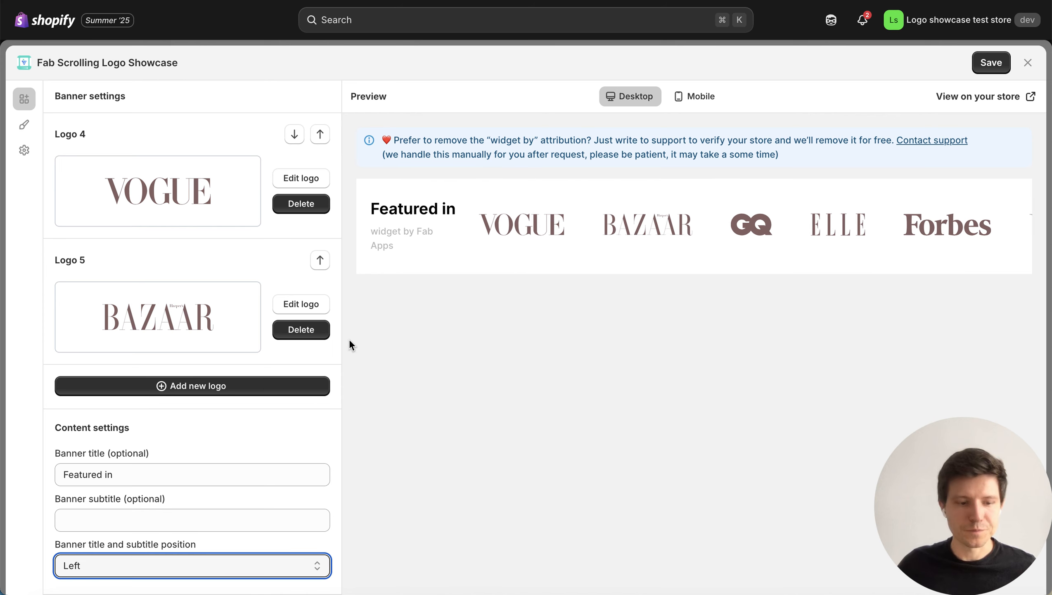
scroll(241, 279, "up", 15)
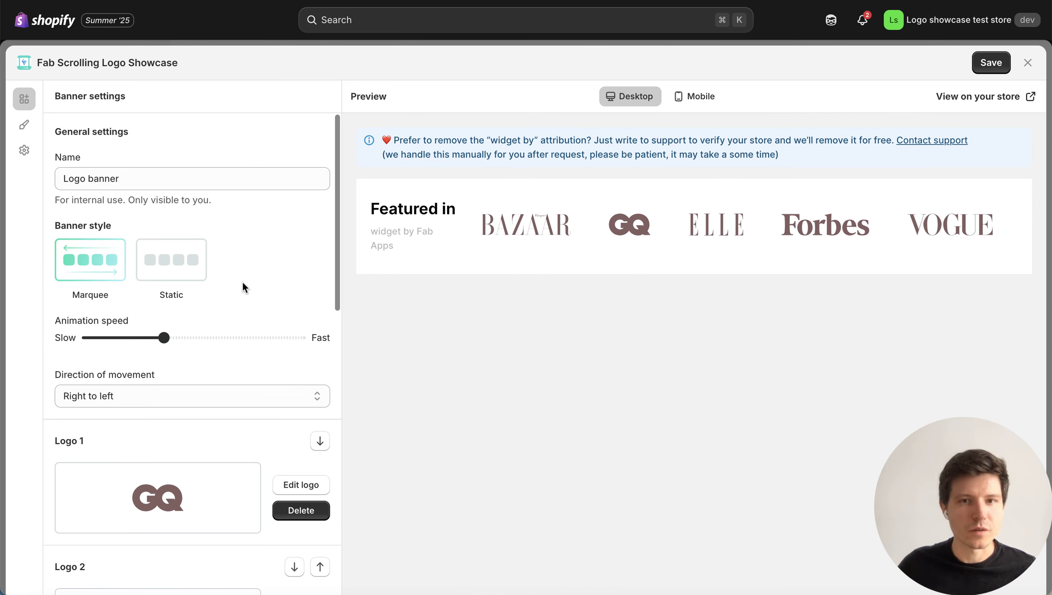
left_click(995, 65)
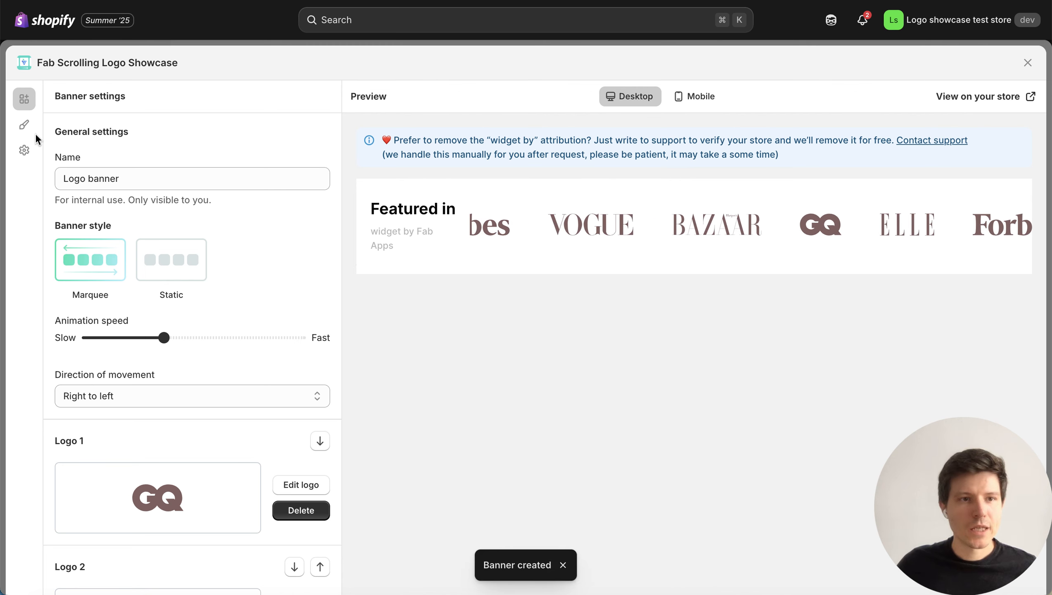
Set the banner block's background color to the pale pink #f7efef in the style settings.
left_click(24, 124)
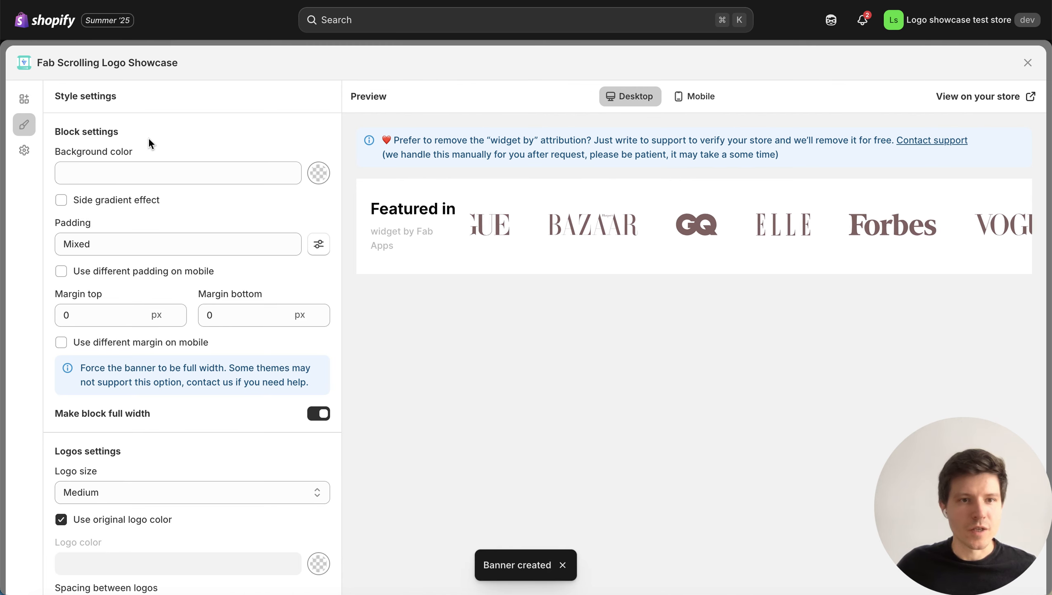
left_click(317, 176)
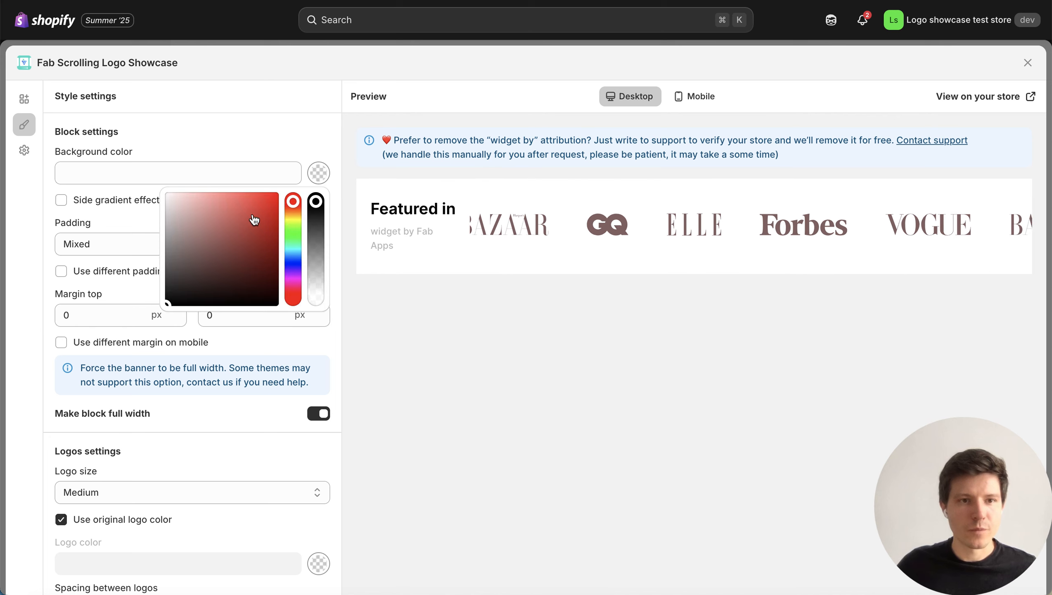
left_click(171, 196)
left_click(171, 197)
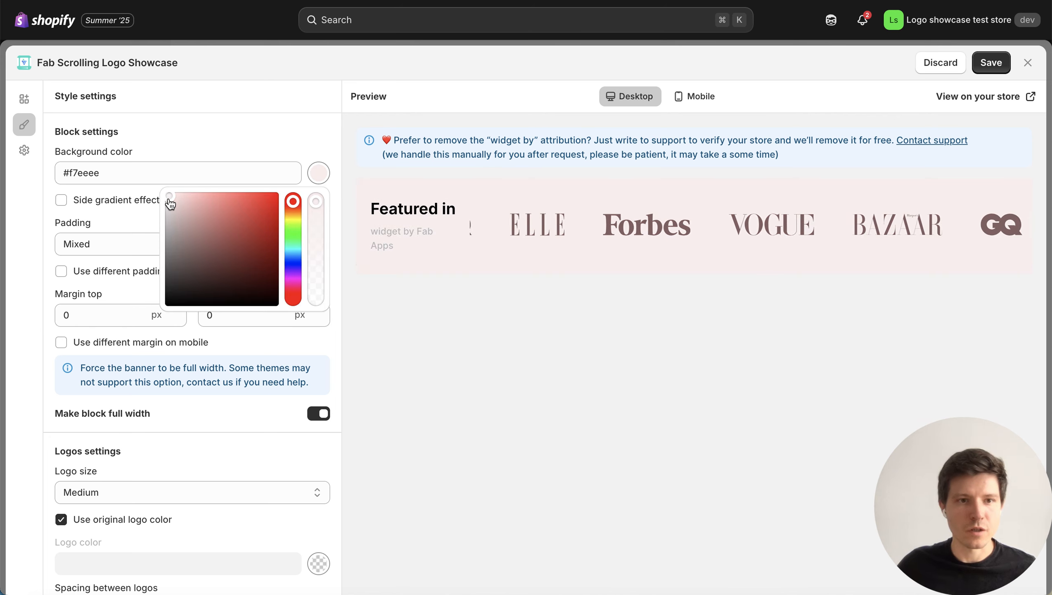
left_click(169, 195)
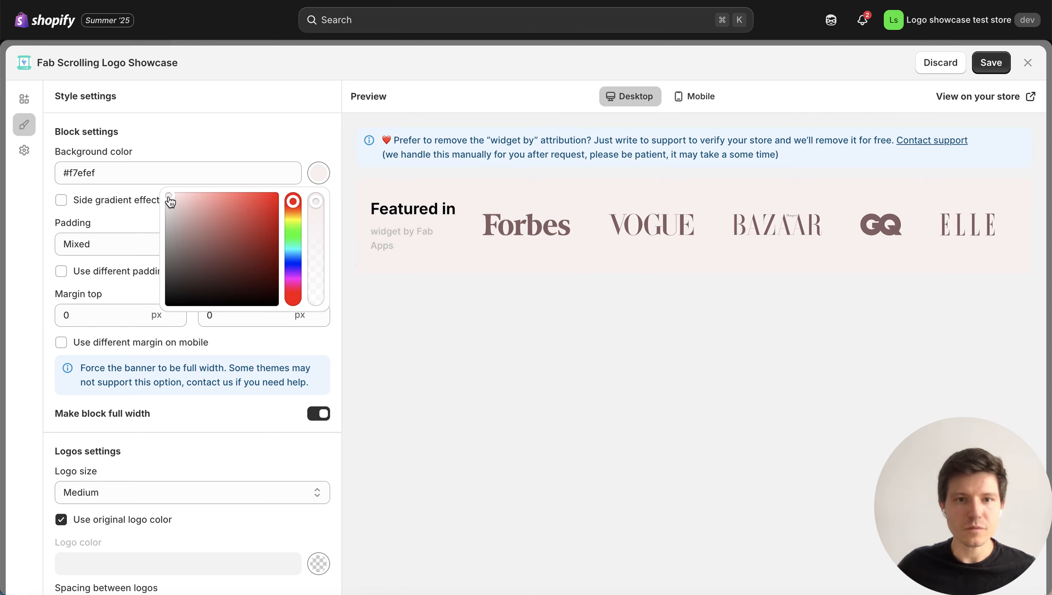
left_click(275, 137)
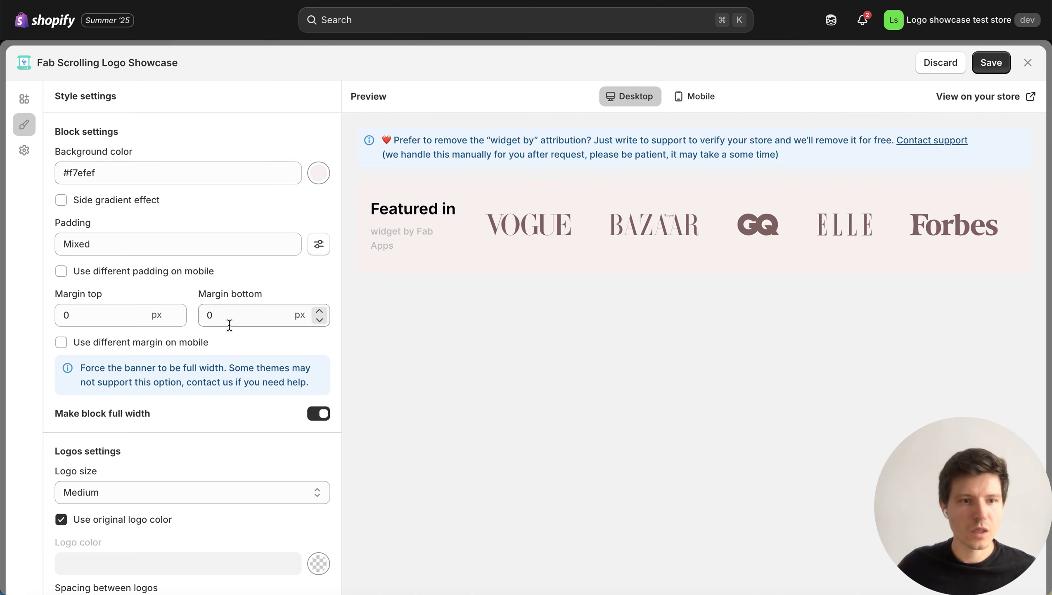
Save the banner and copy its Banner ID for app block from the placement settings.
scroll(231, 324, "down", 10)
scroll(233, 283, "down", 3)
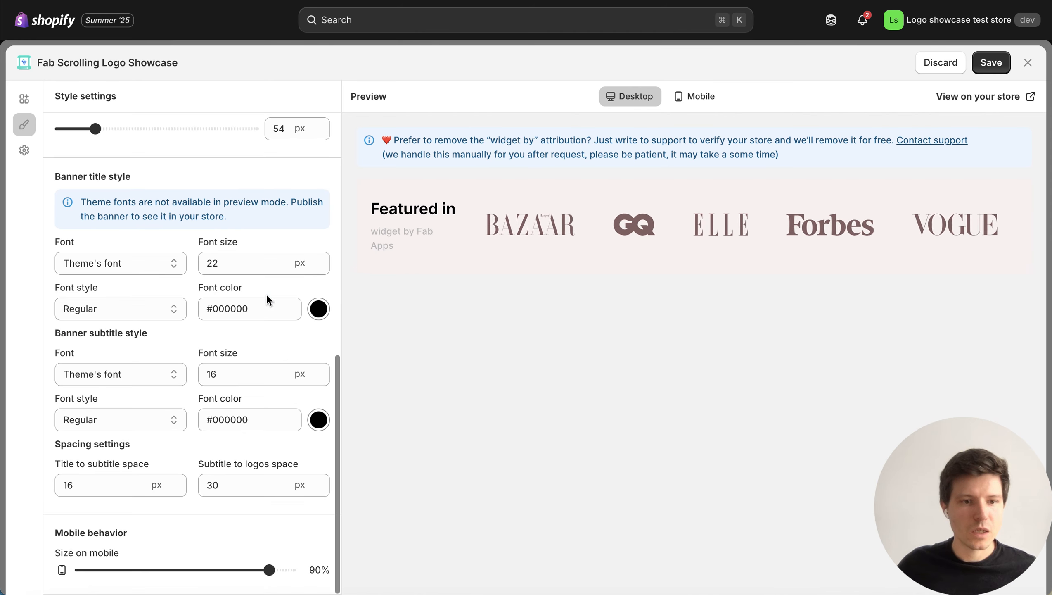
left_click(24, 151)
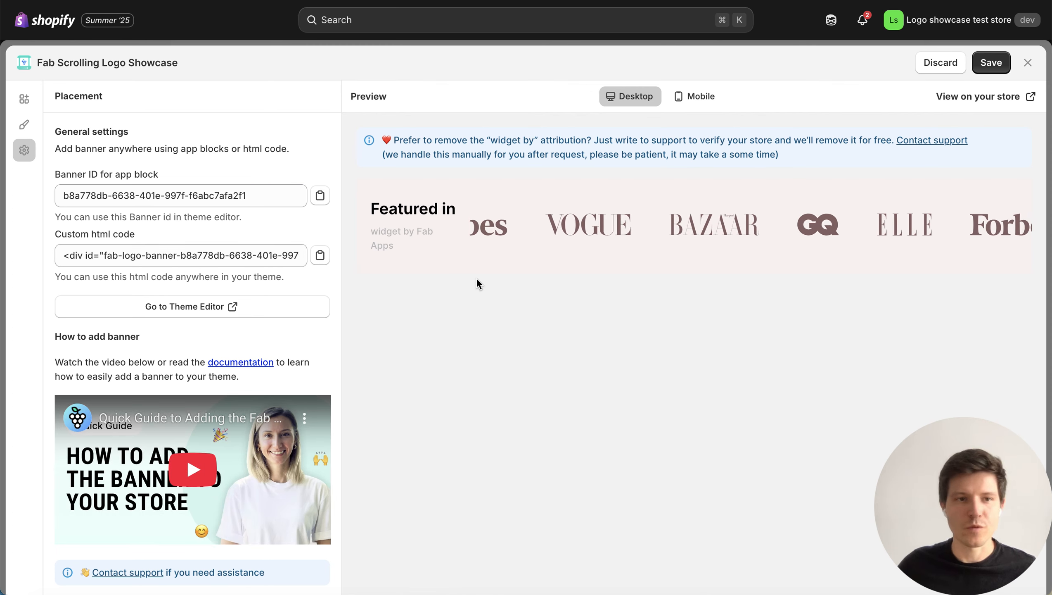
left_click(983, 74)
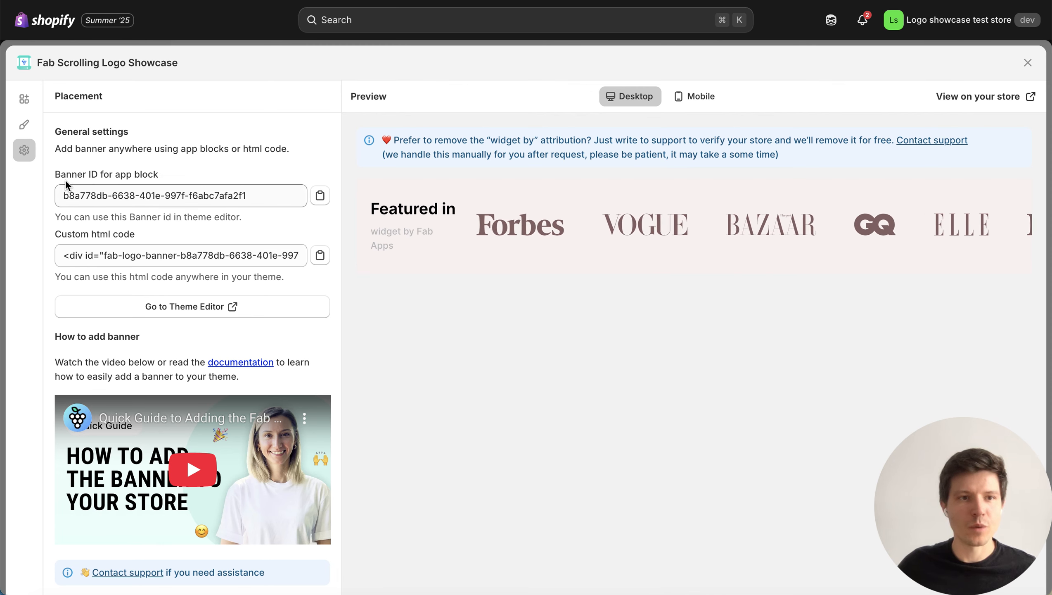
left_click(321, 198)
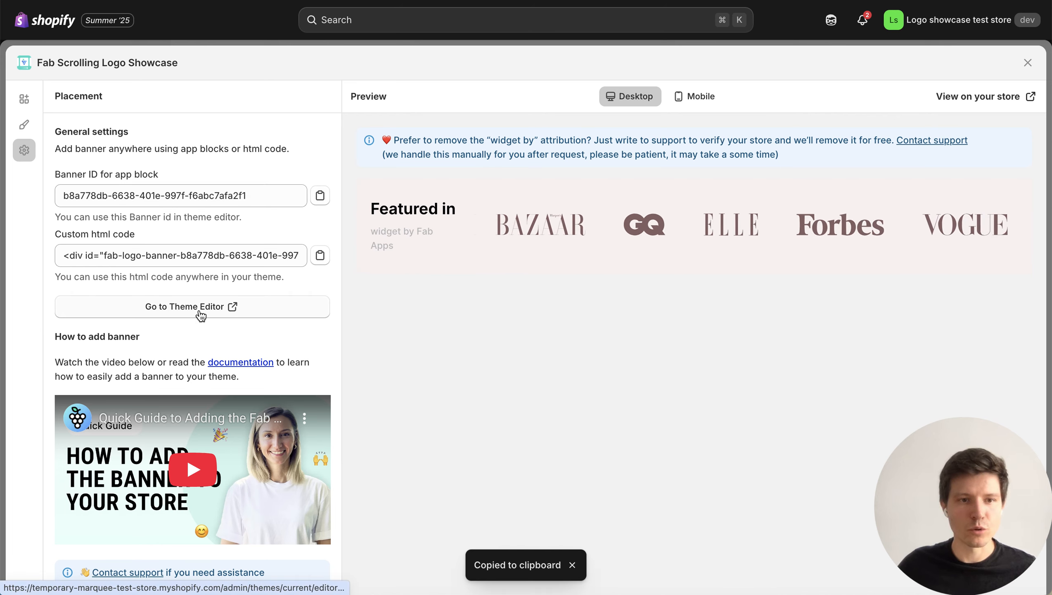
In the theme editor, paste the copied banner ID into the home page's Fab Logo Banner block and save.
left_click(263, 306)
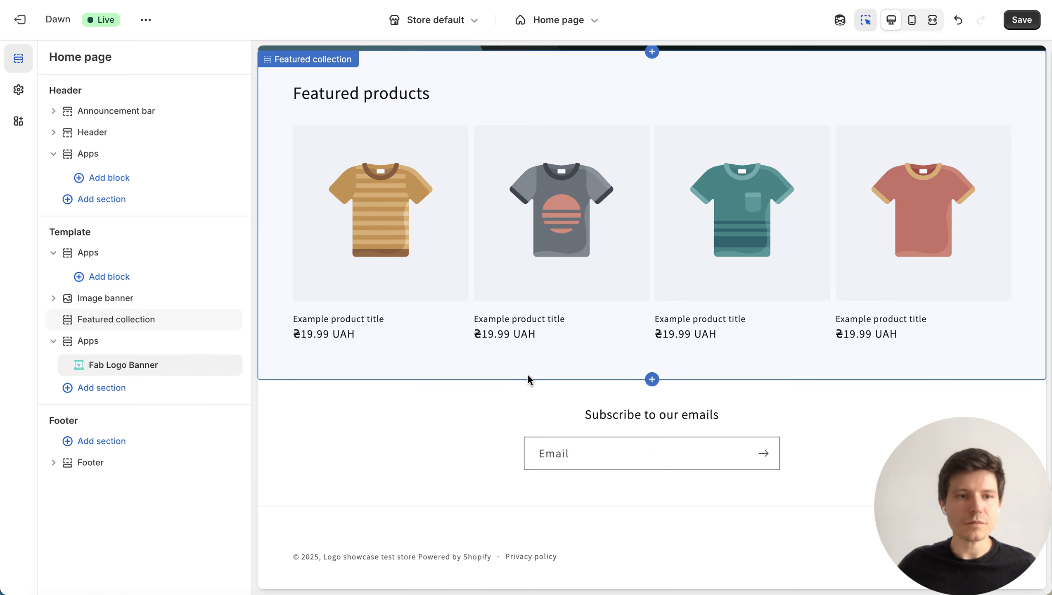
left_click(125, 364)
left_click(137, 144)
key("ctrl+v")
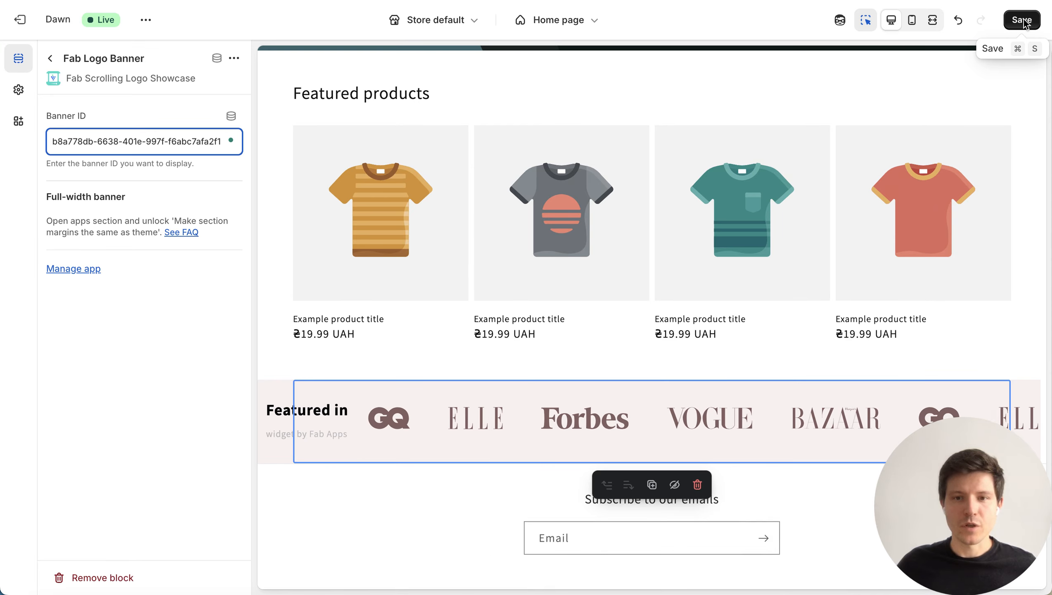
left_click(1025, 20)
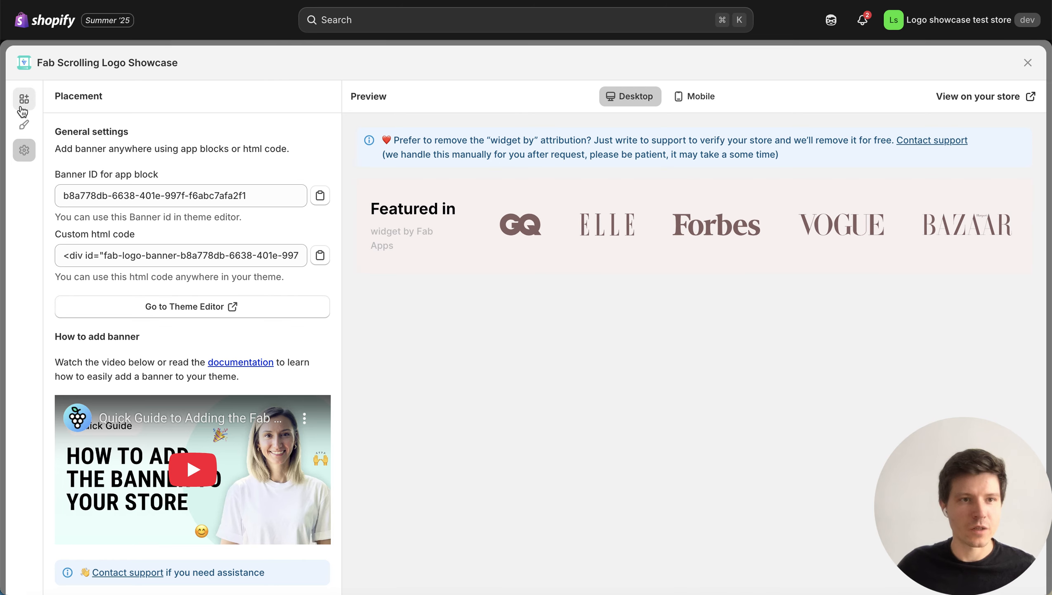
Enable the side gradient effect in the logo banner's style settings in Fab Scrolling Logo Showcase.
left_click(23, 104)
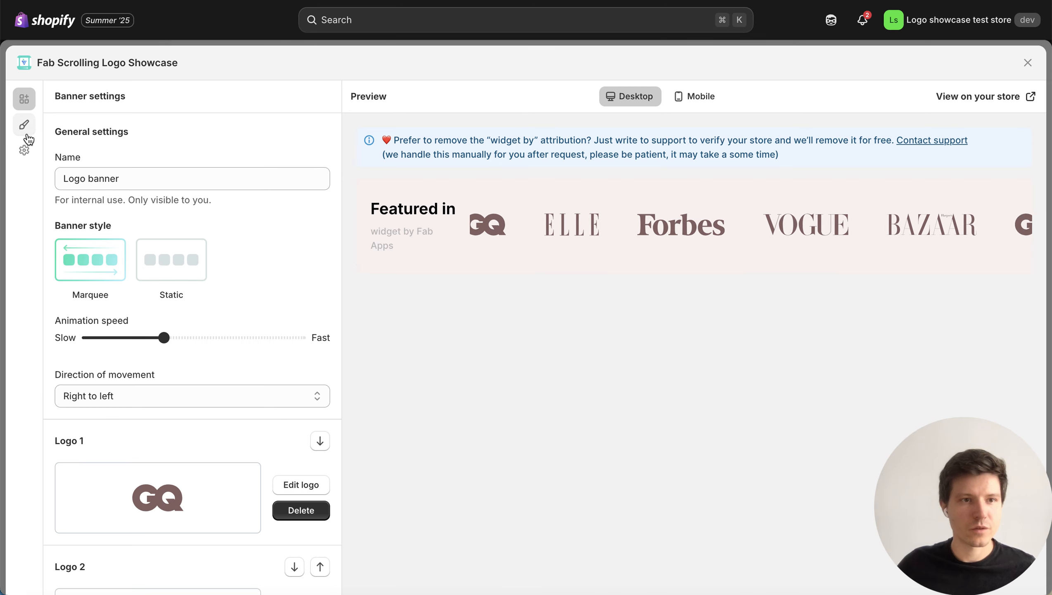
left_click(28, 130)
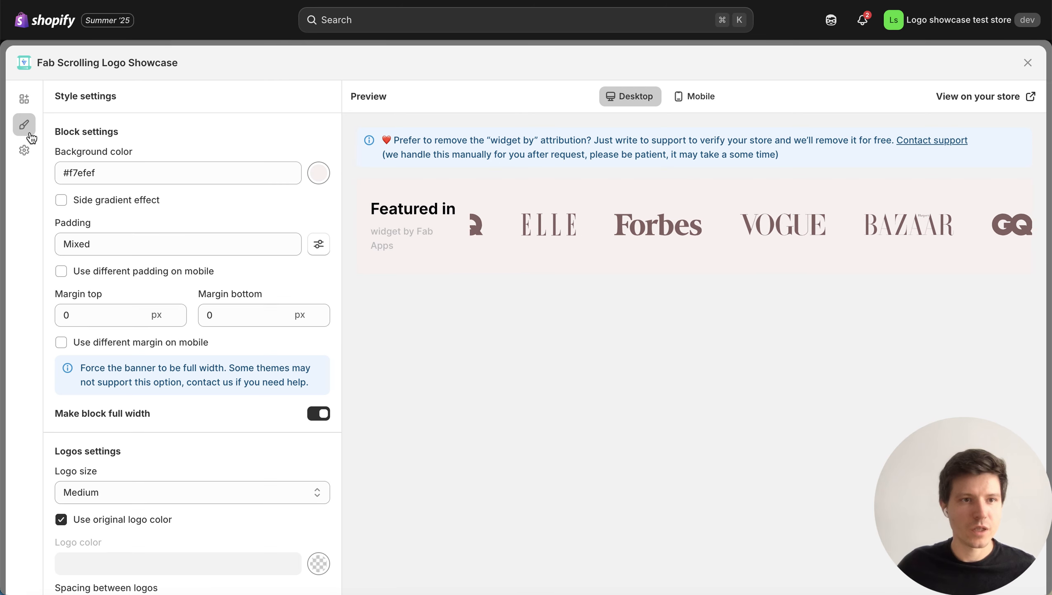
left_click(62, 200)
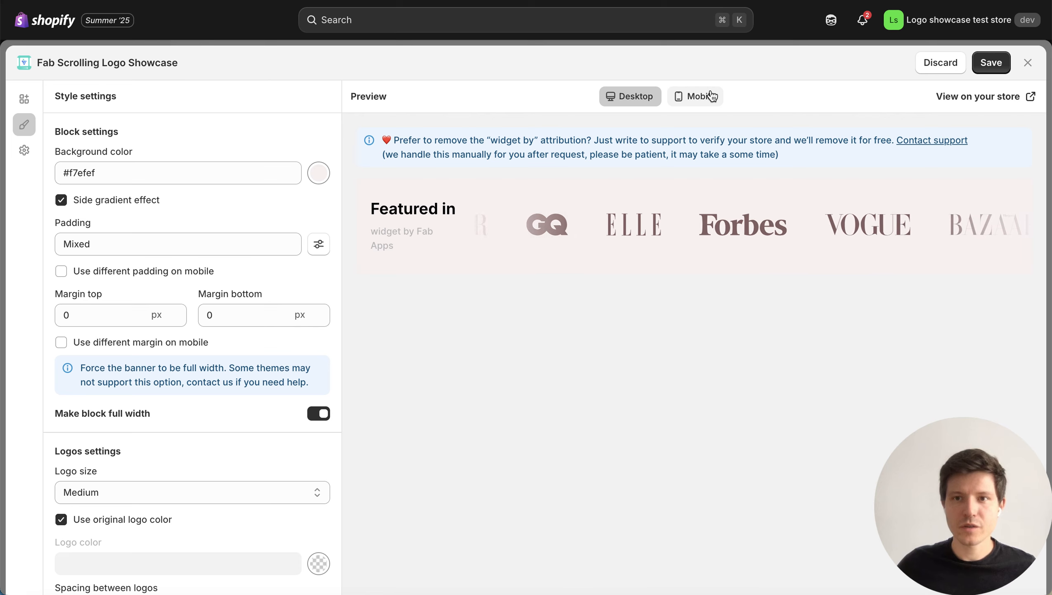
In the theme editor, move the Apps section containing Fab Logo Banner above Featured collection, save, and check the banner on the storefront.
left_click(603, 0)
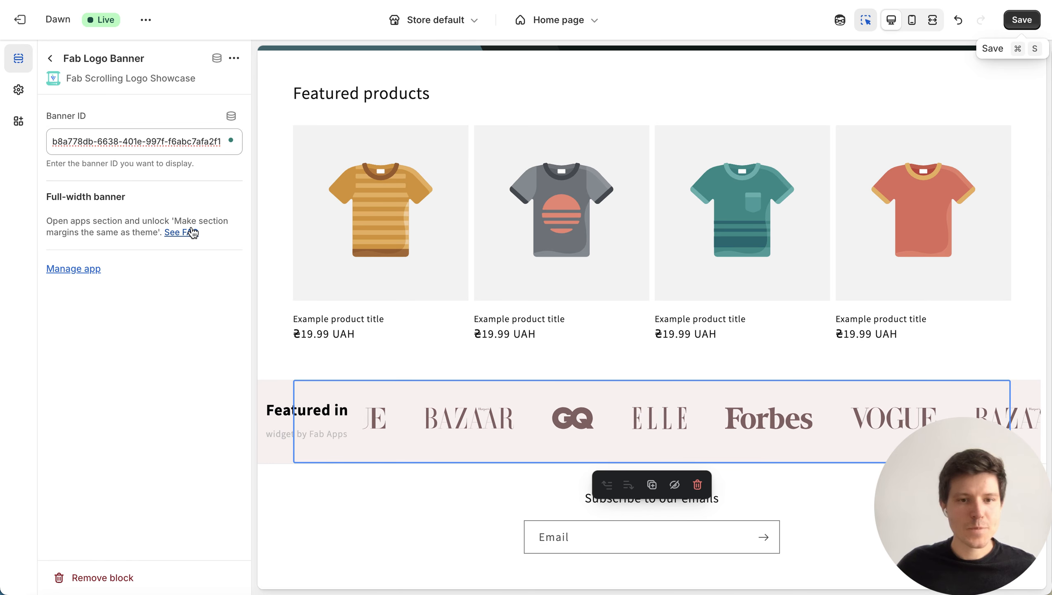
left_click(50, 58)
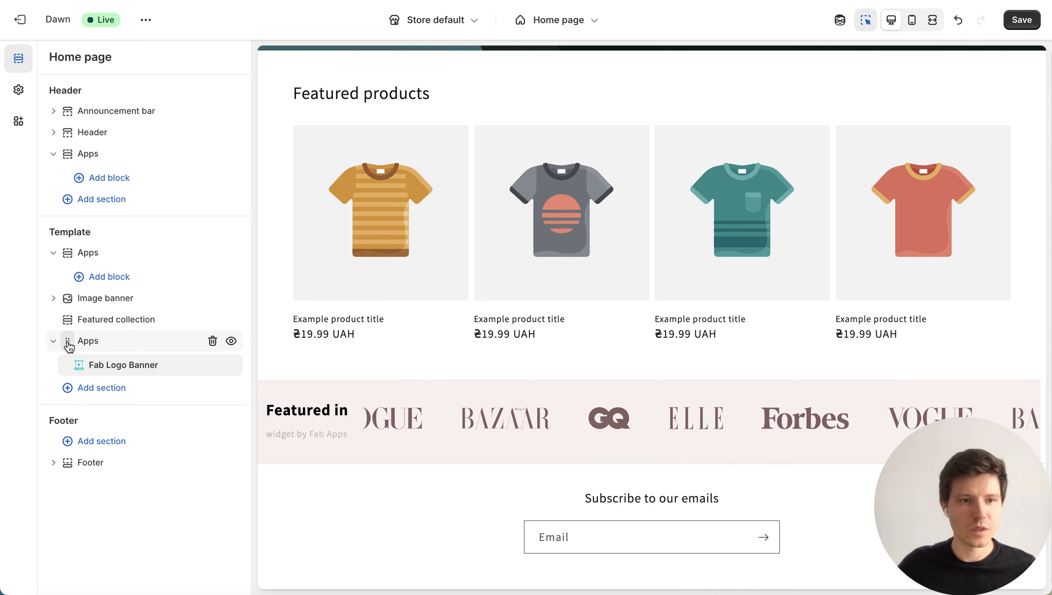
mouse_move(68, 319)
left_mouse_down()
mouse_move(65, 279)
mouse_move(65, 315)
left_mouse_up()
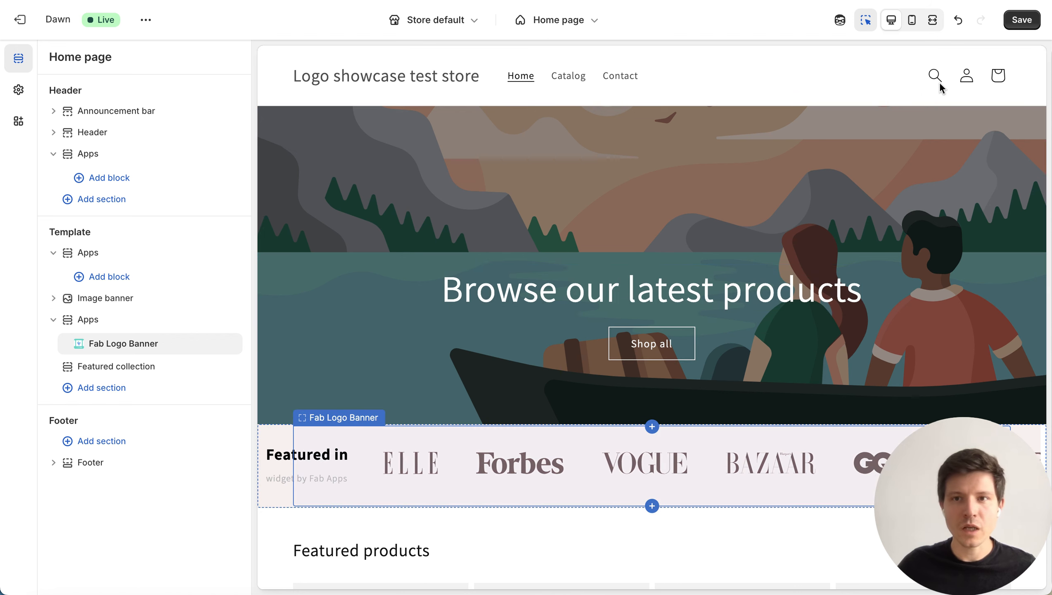
left_click(1020, 27)
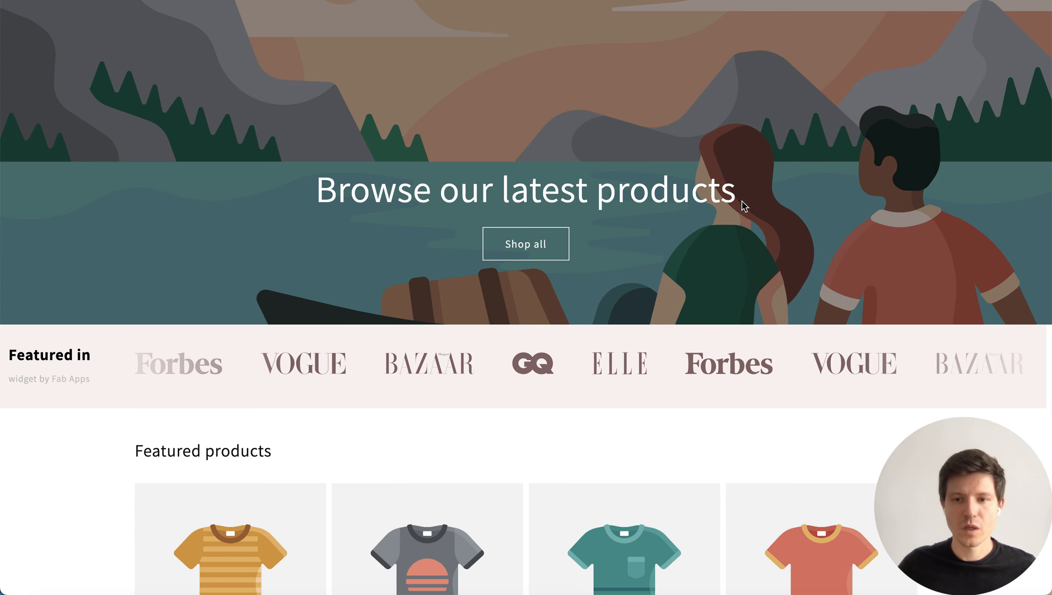
scroll(774, 238, "up", 4)
scroll(776, 242, "down", 4)
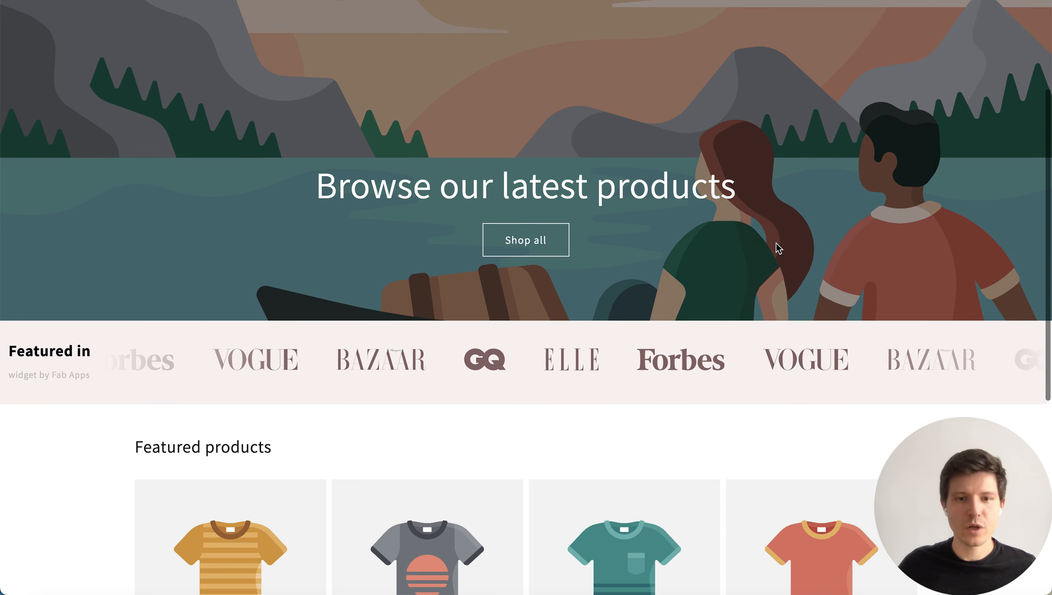